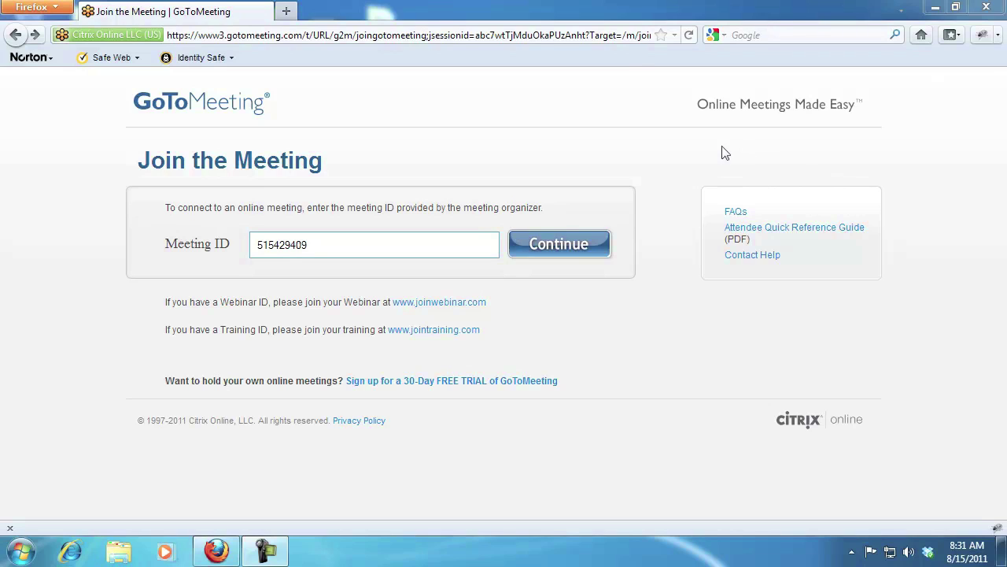
Continue with the entered meeting ID, then download the GoToMeeting launcher g2m_download.exe and run it.
left_click(568, 250)
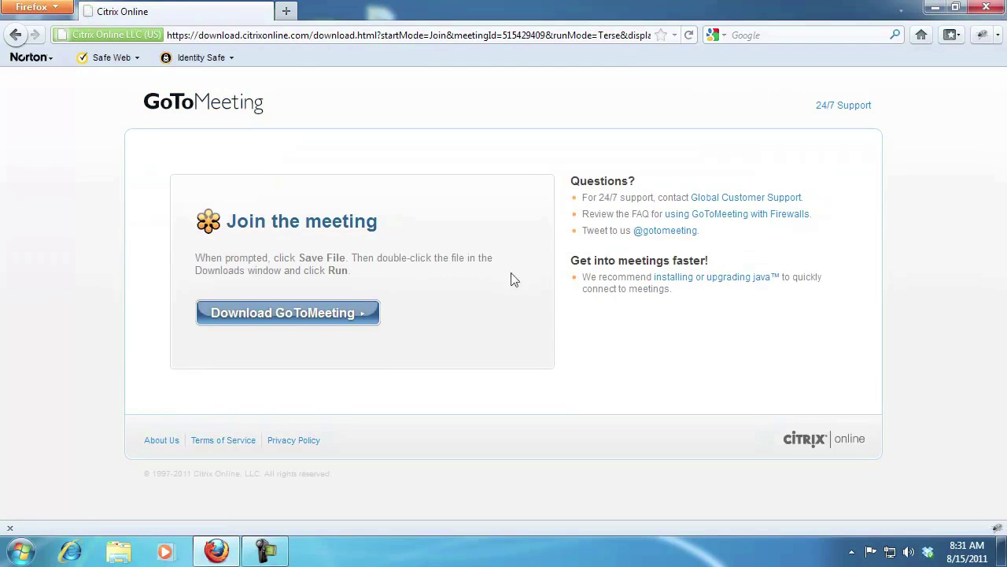
left_click(315, 320)
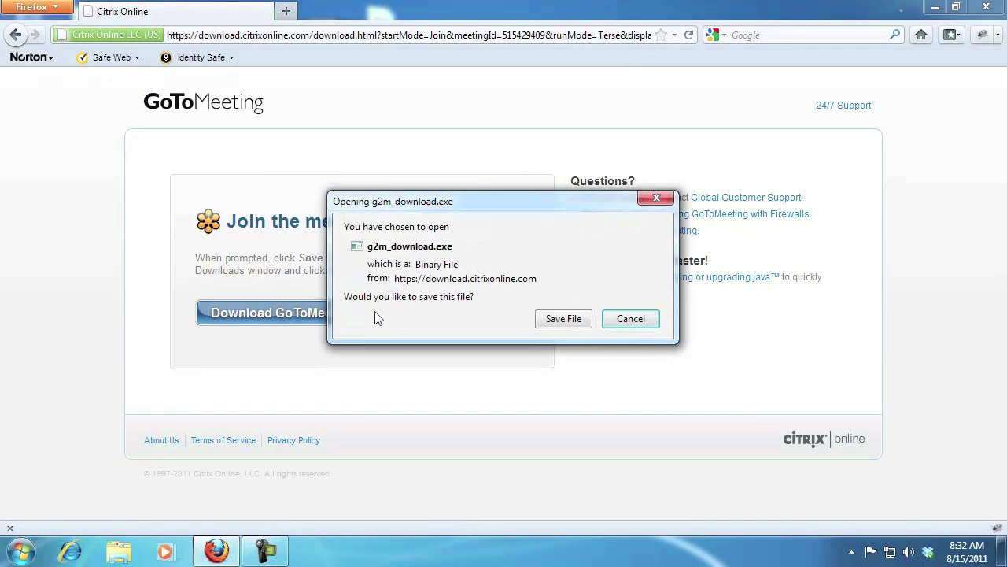
left_click(564, 319)
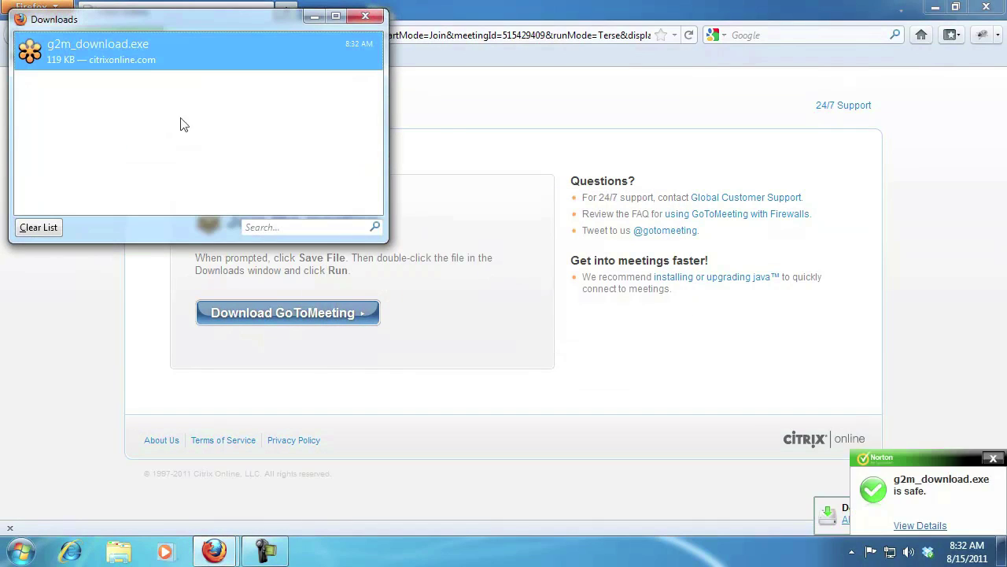
double_click(66, 48)
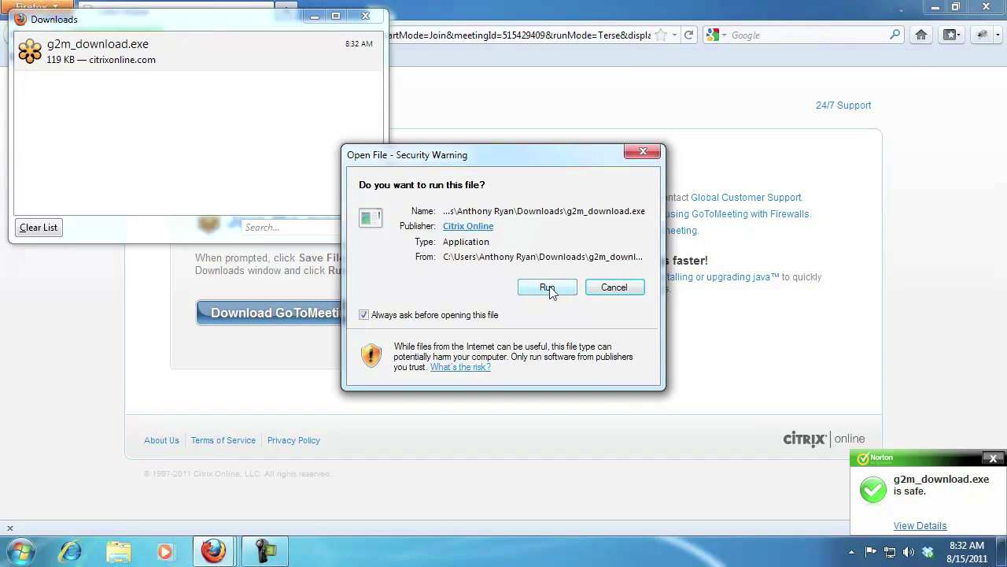
left_click(548, 289)
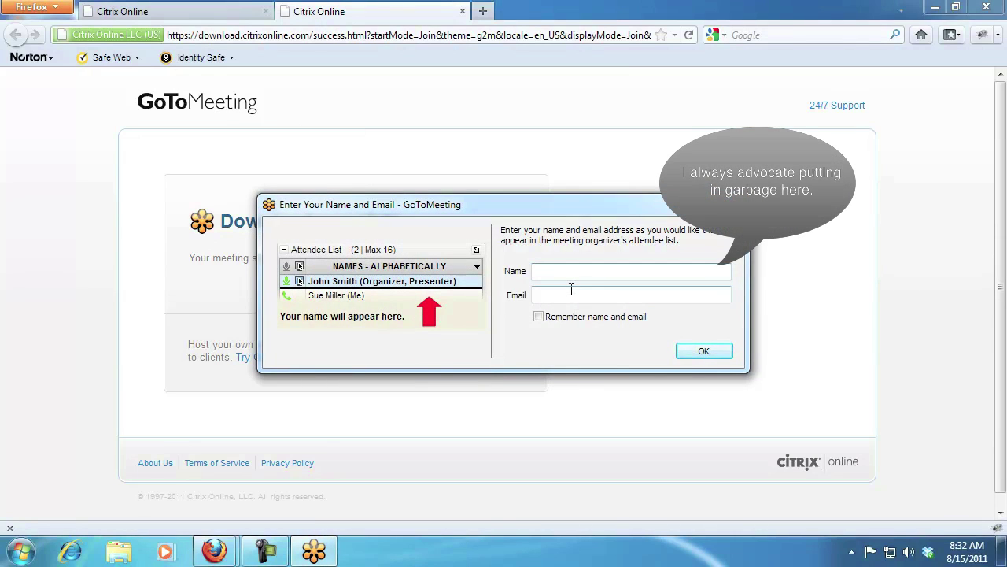
Join the meeting with a placeholder attendee name and e-mail, and dismiss the Windows color scheme prompt.
type("junk")
key("Tab")
type("no@no.com")
left_click(702, 351)
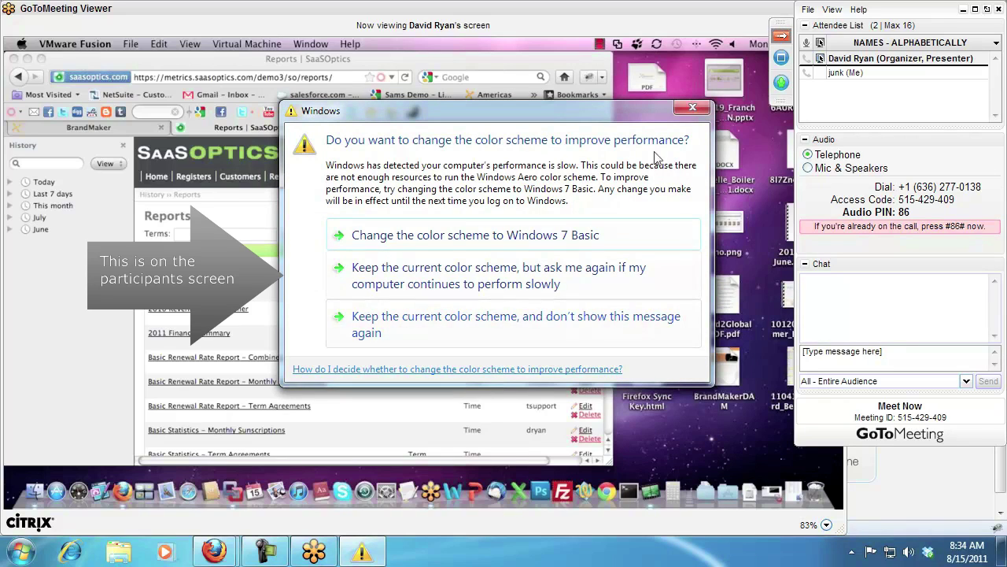
left_click(690, 110)
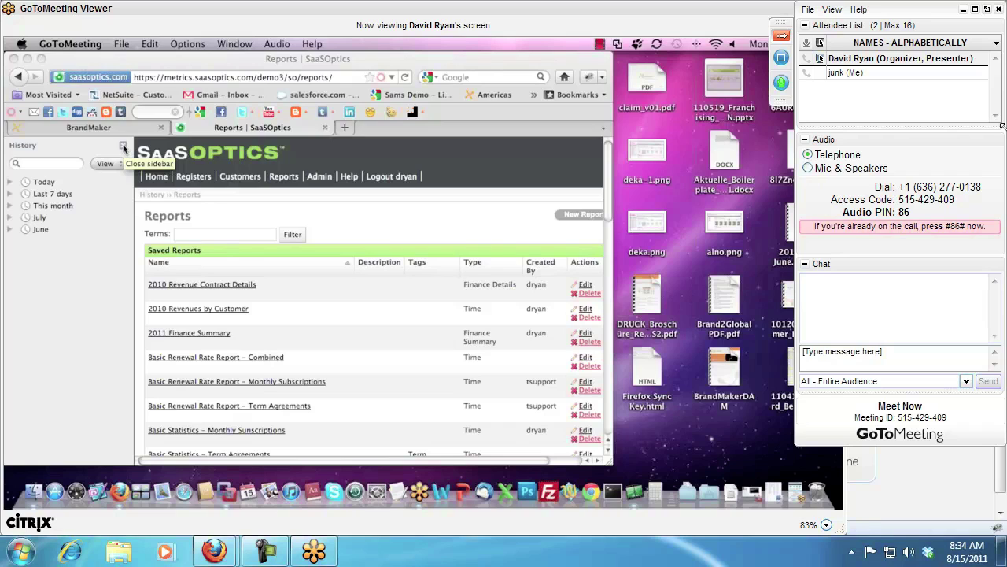
Close the History sidebar and the BrandMaker page in the presenter's browser, leaving only the SaaSOptics Reports page.
left_click(124, 144)
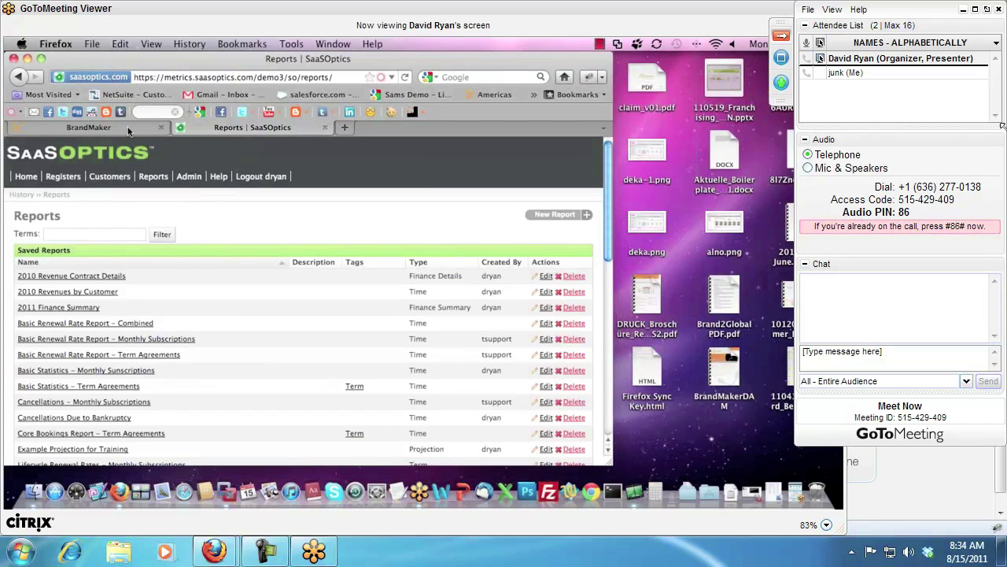
left_click(128, 128)
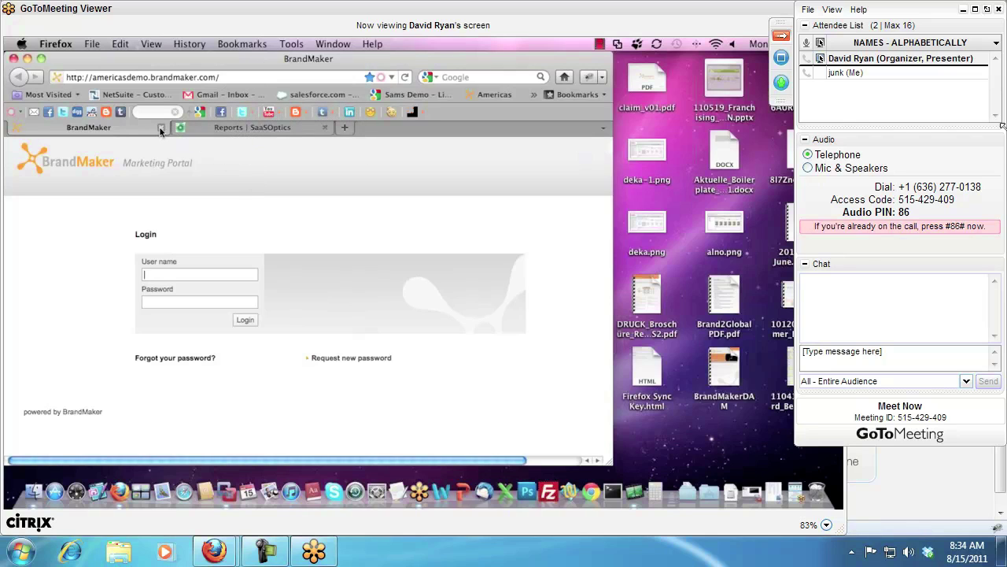
left_click(161, 128)
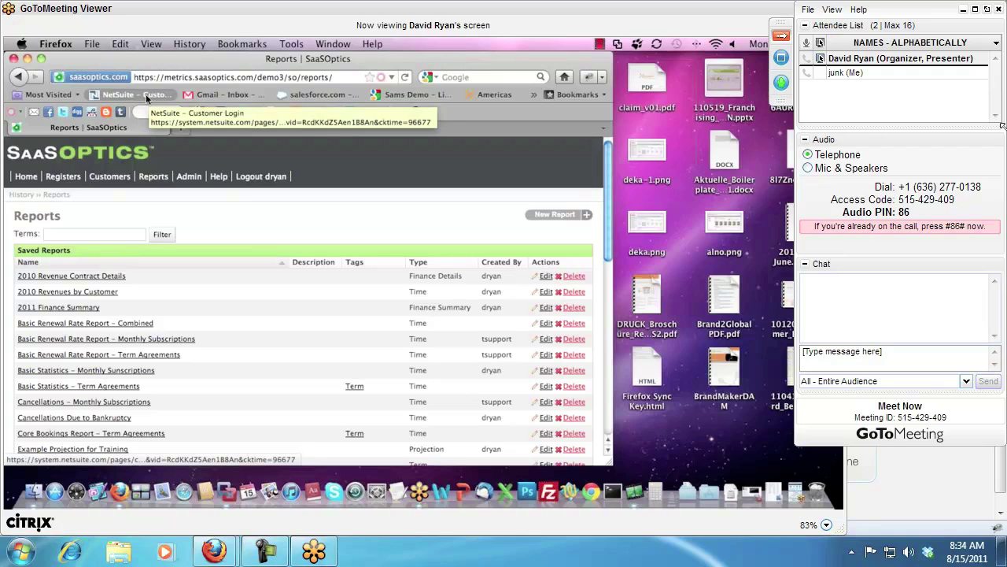
Hide the Navigation Toolbar, Bookmarks Toolbar and samfind Bookmarks Bar in the presenter's browser.
left_click(153, 45)
mouse_move(161, 60)
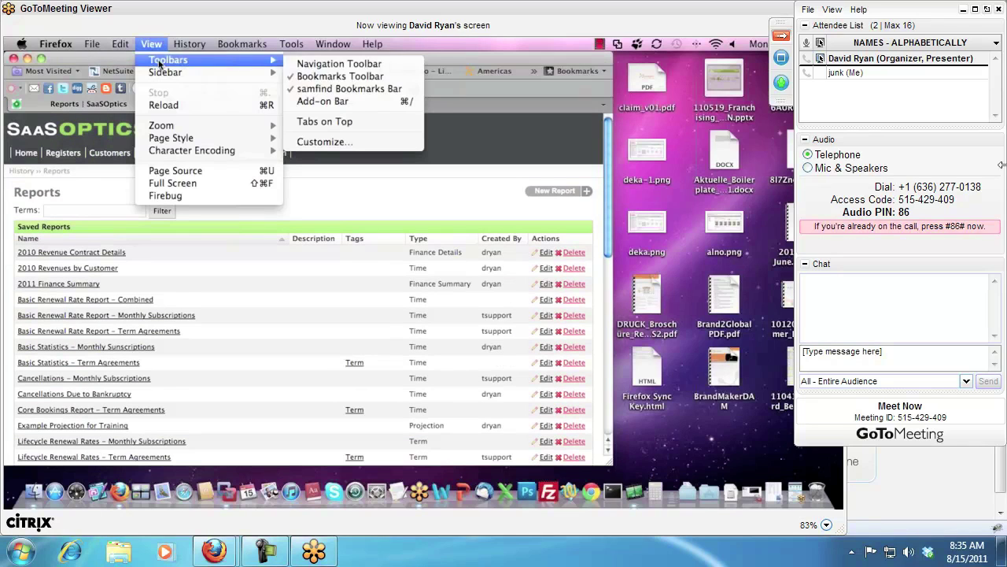
left_click(330, 76)
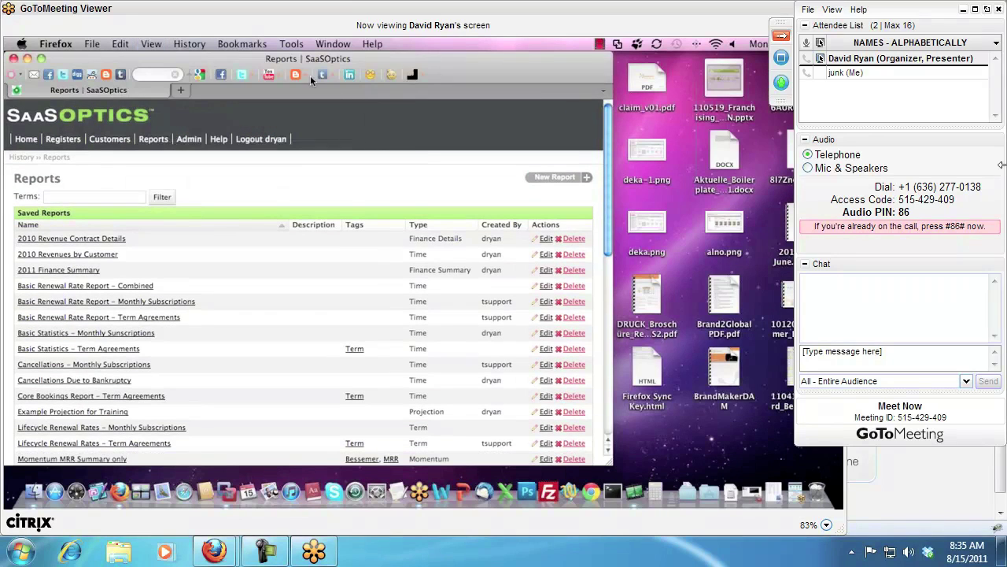
left_click(149, 45)
mouse_move(168, 63)
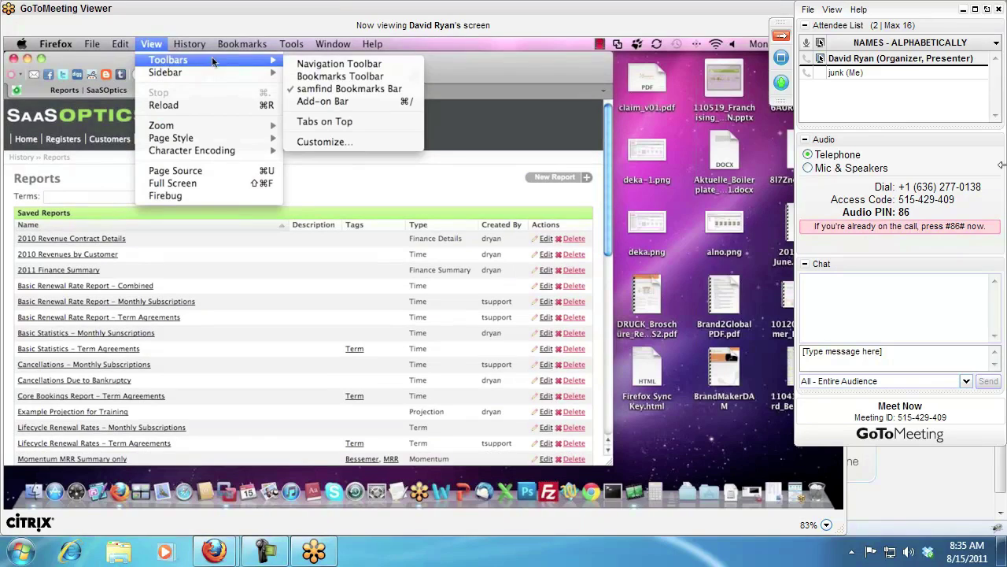
left_click(301, 88)
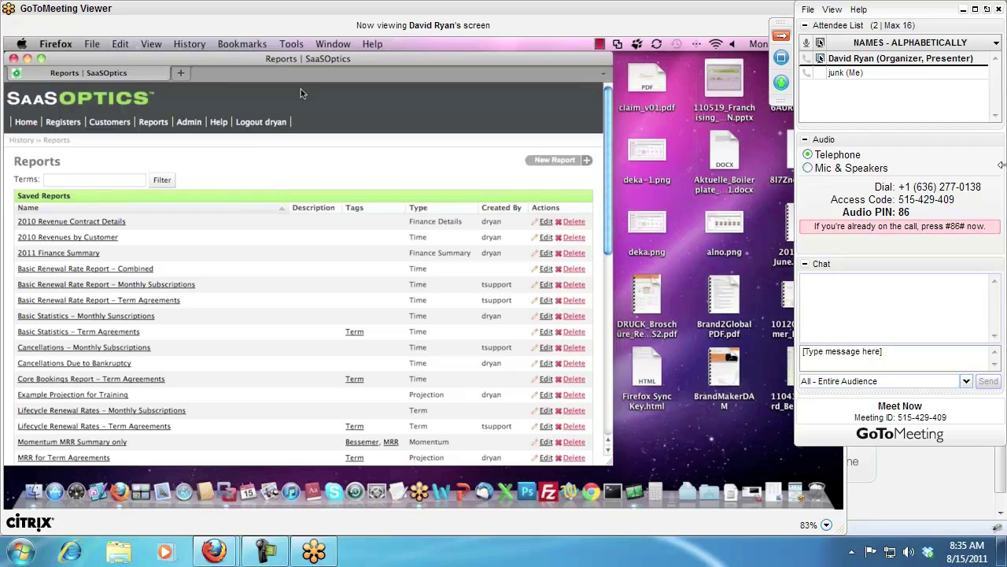
Turn on Dock hiding on the presenter's Mac and enlarge the browser window to fill the screen.
left_click(42, 59)
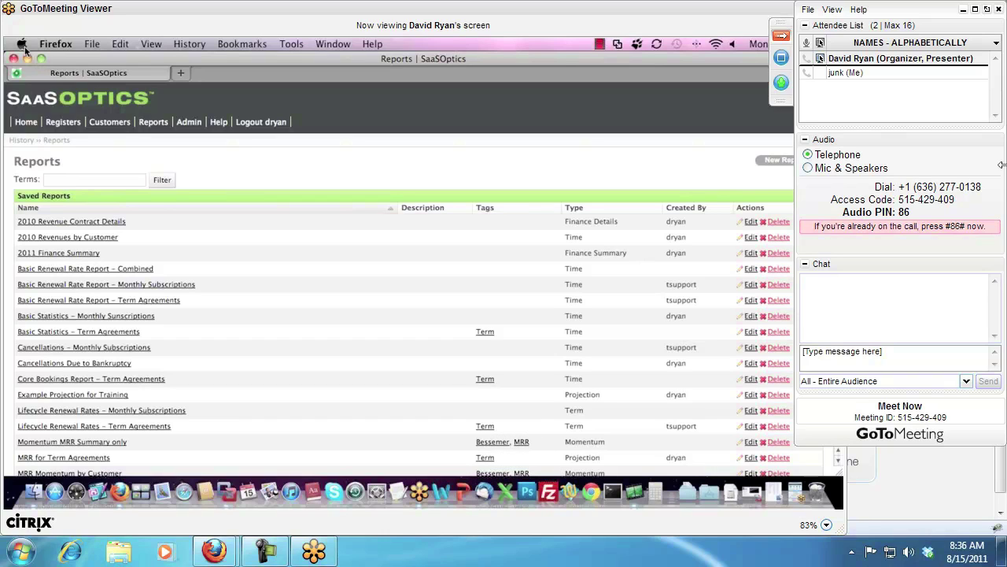
left_click(22, 45)
mouse_move(153, 118)
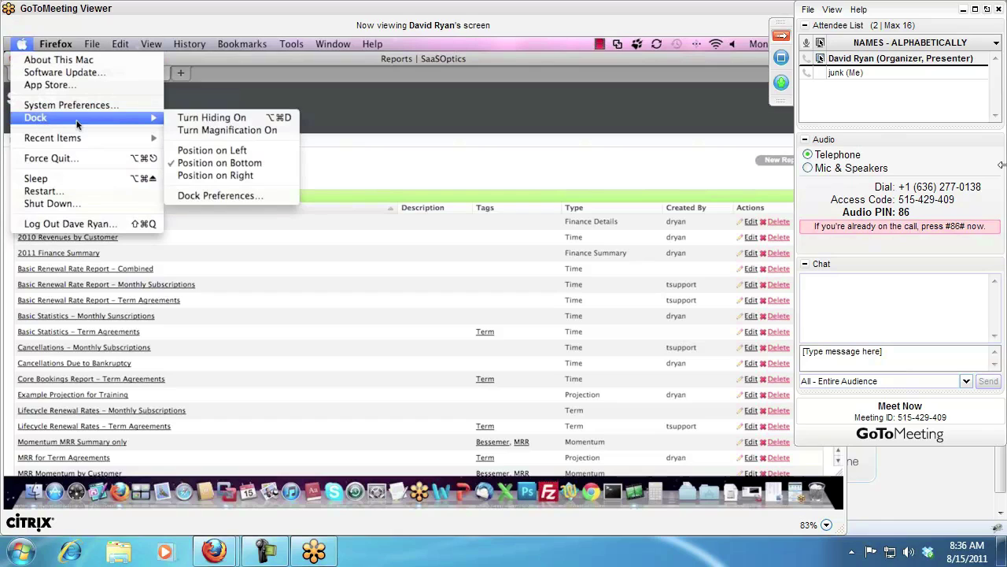
left_click(191, 119)
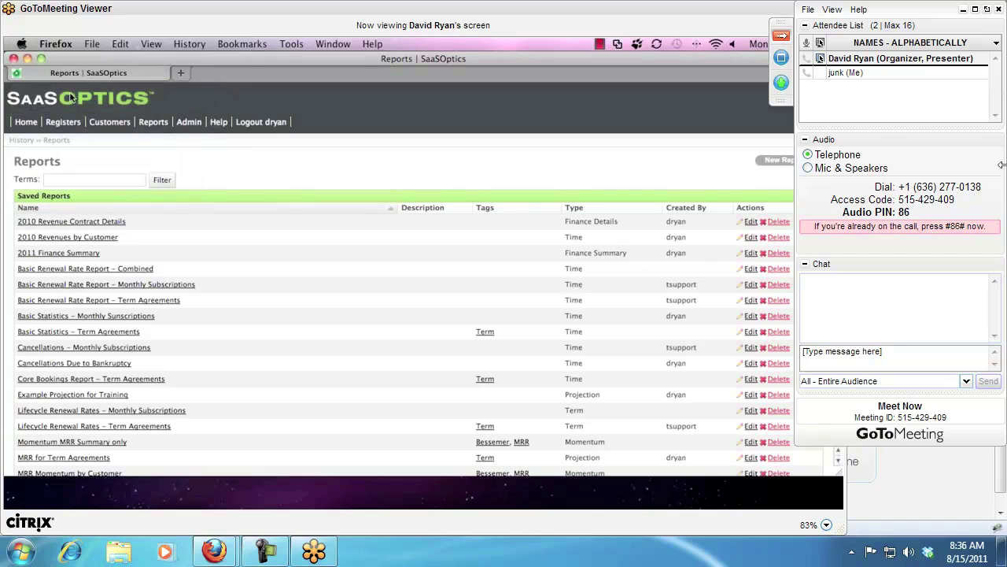
left_click(41, 58)
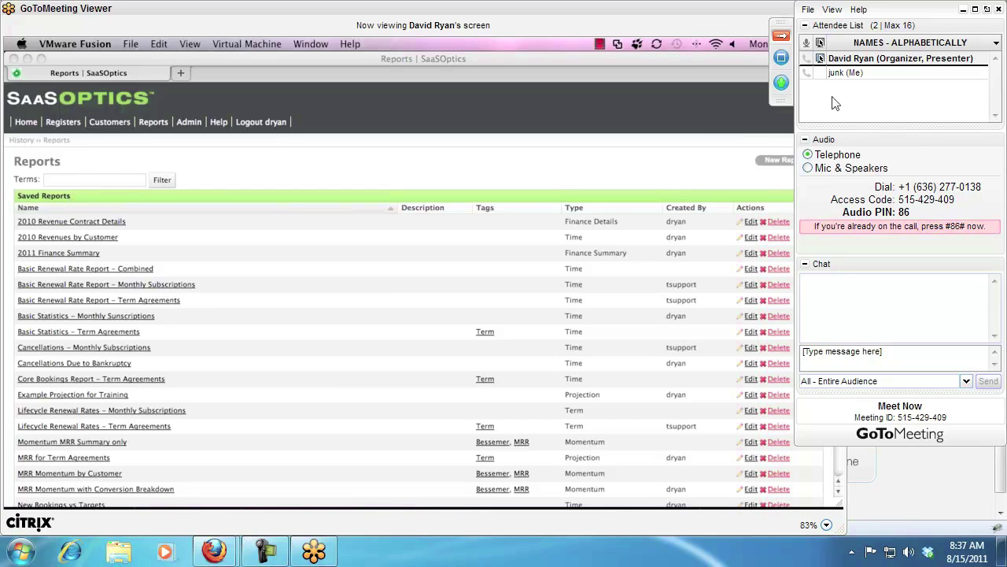
Switch the GoToMeeting Viewer to full screen and hide its Control Panel.
left_click(781, 60)
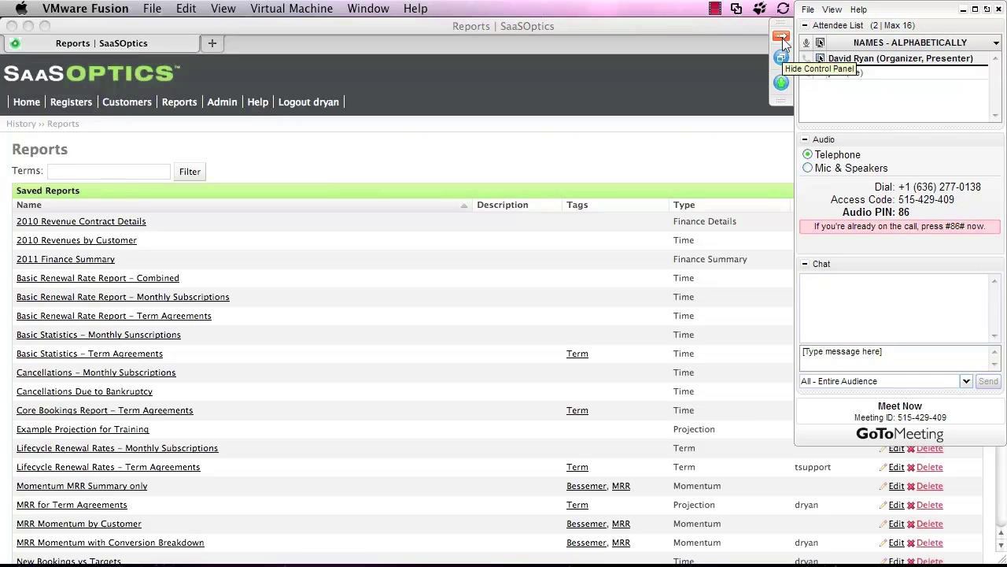
left_click(782, 36)
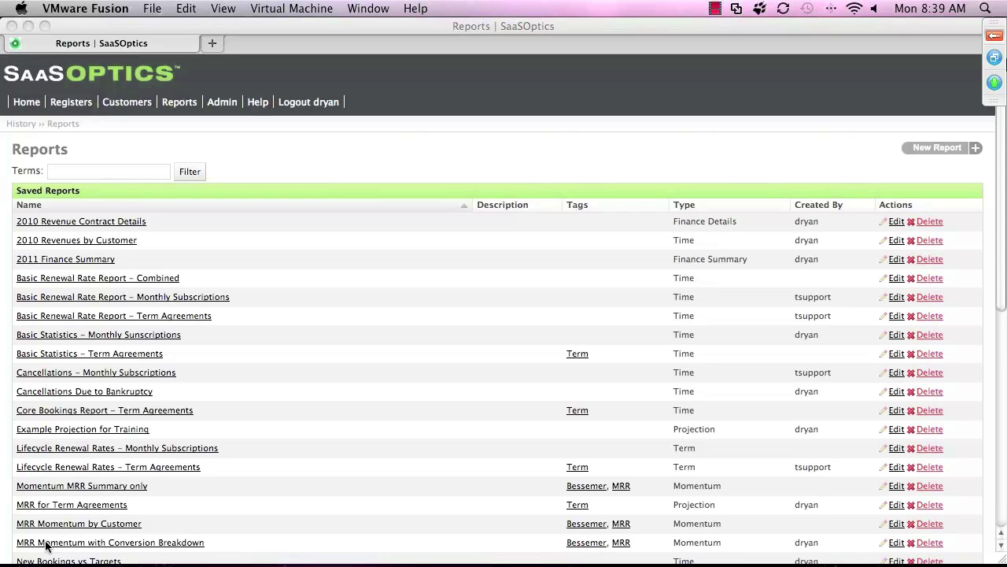
Zoom in on the SaaSOptics Reports page content to enlarge it for the attendees.
left_click(401, 405)
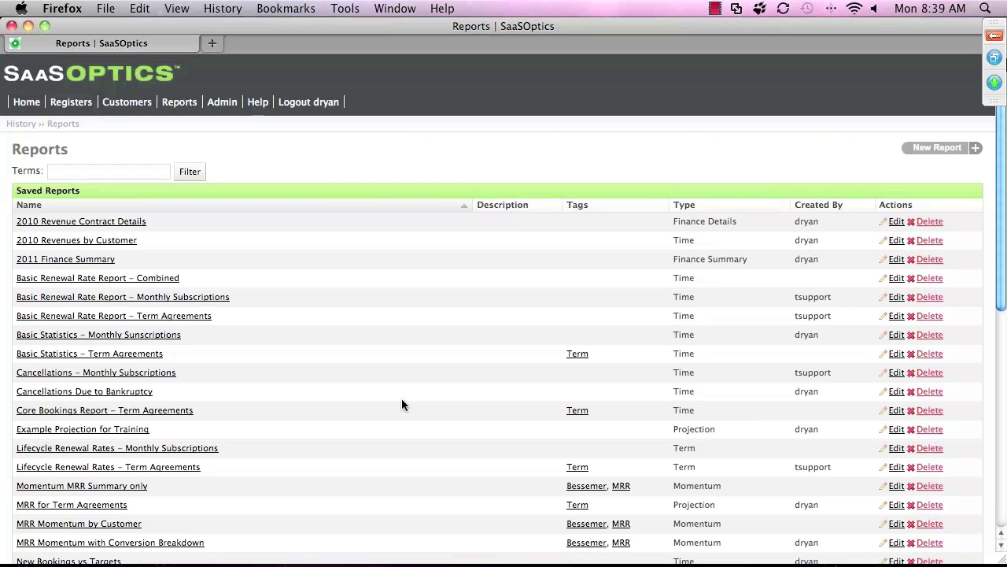
key("super+plus")
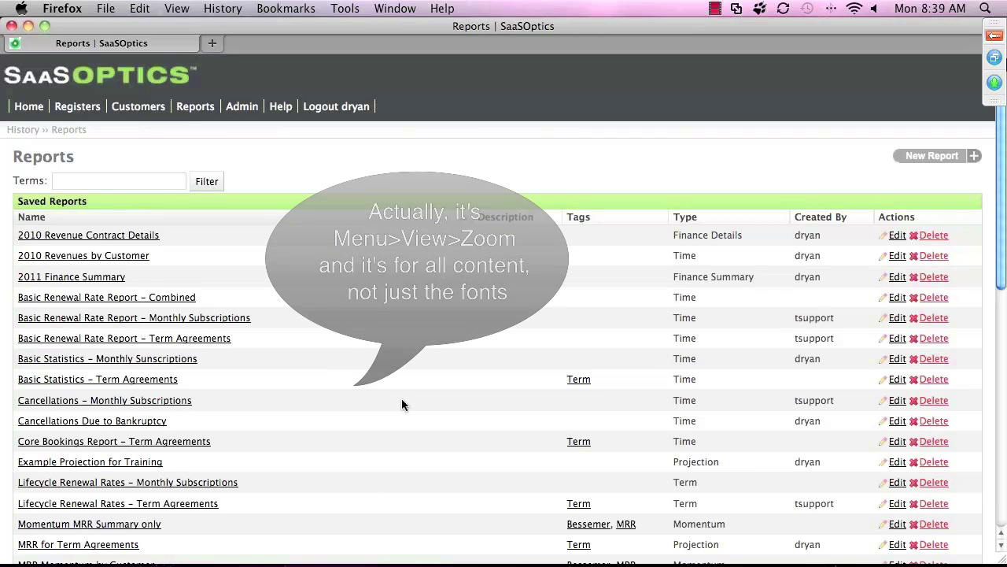
key("super+plus")
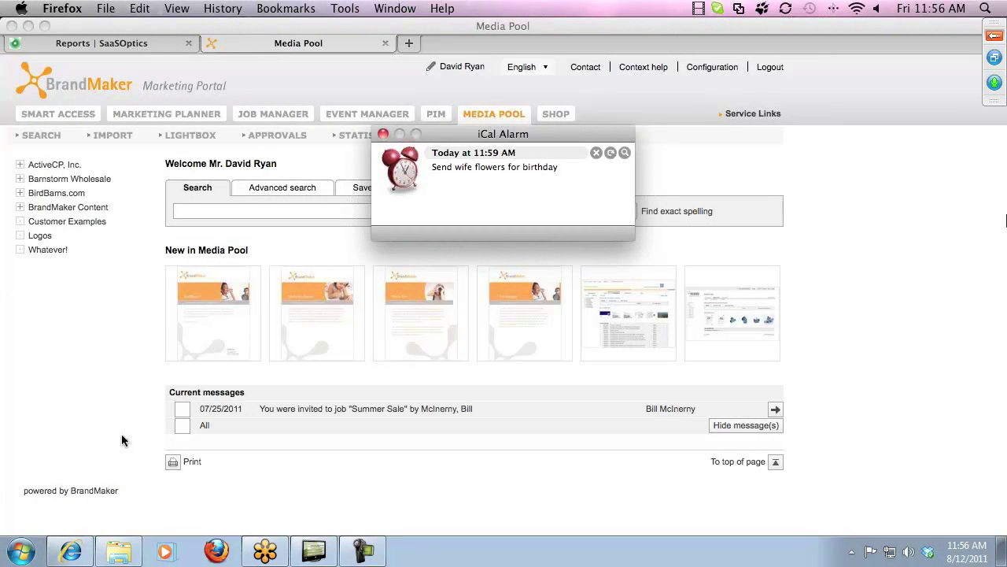
Dismiss the iCal alarms and open the Lightbox favorites in the BrandMaker Media Pool.
left_click(384, 135)
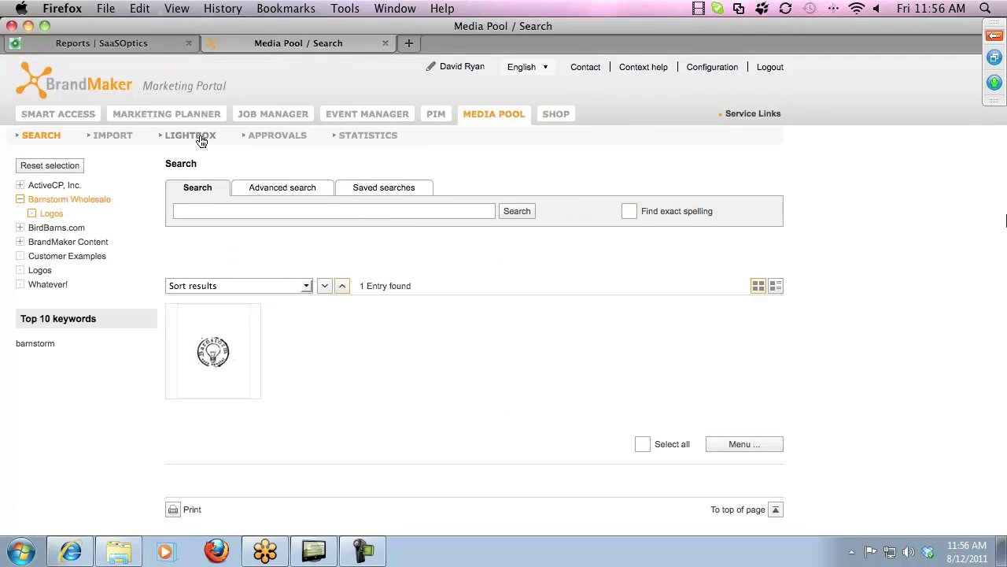
left_click(202, 140)
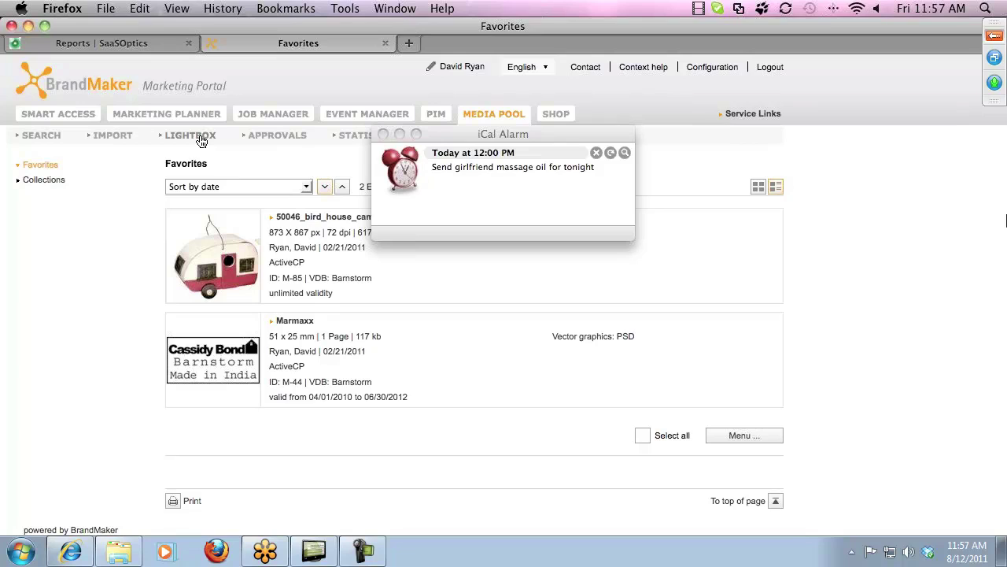
left_click(202, 140)
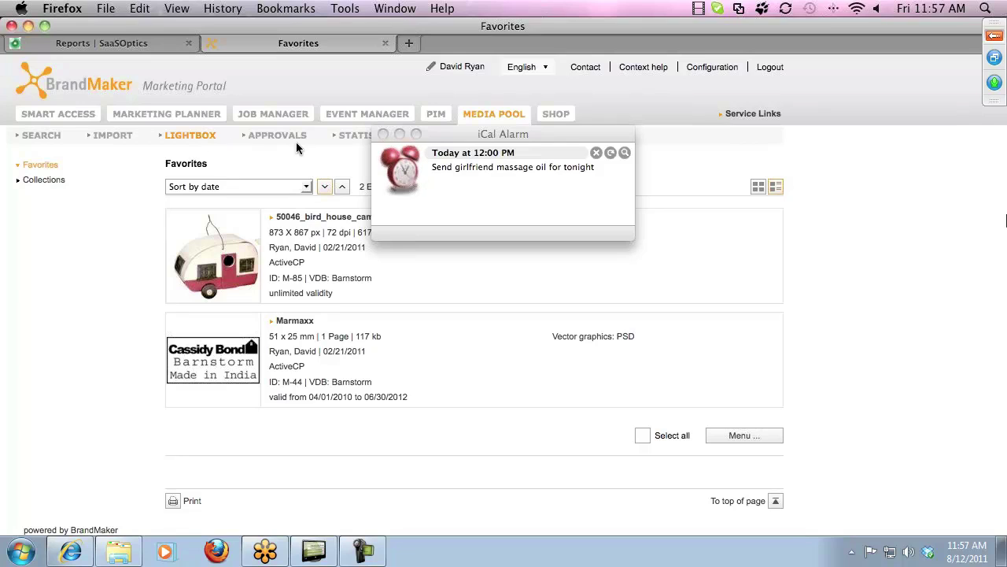
left_click(383, 136)
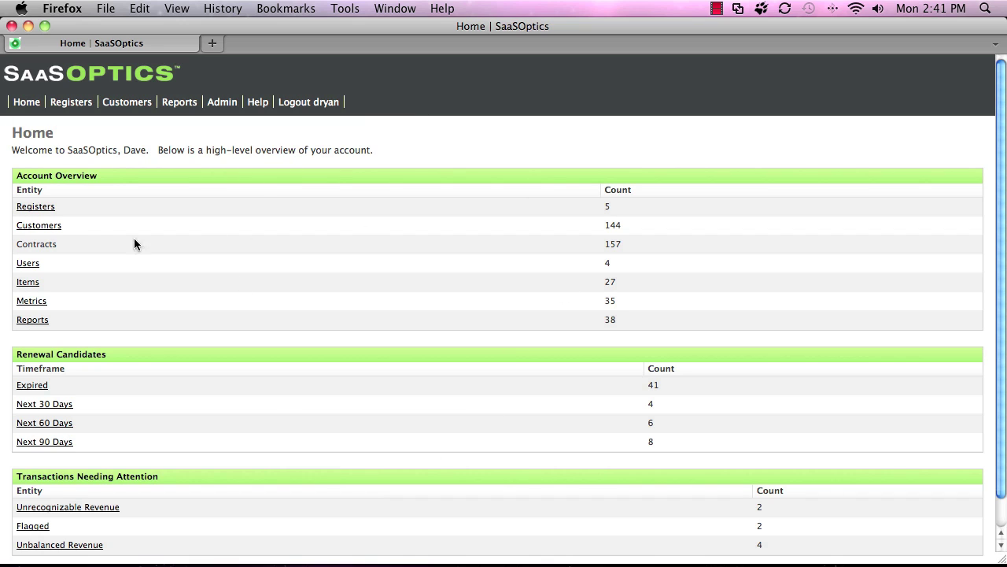
Examine the Account Overview, Renewal Candidates and Transactions Needing Attention sections on the SaaSOptics home page.
left_click_drag(31, 175, 82, 176)
left_click_drag(599, 206, 594, 281)
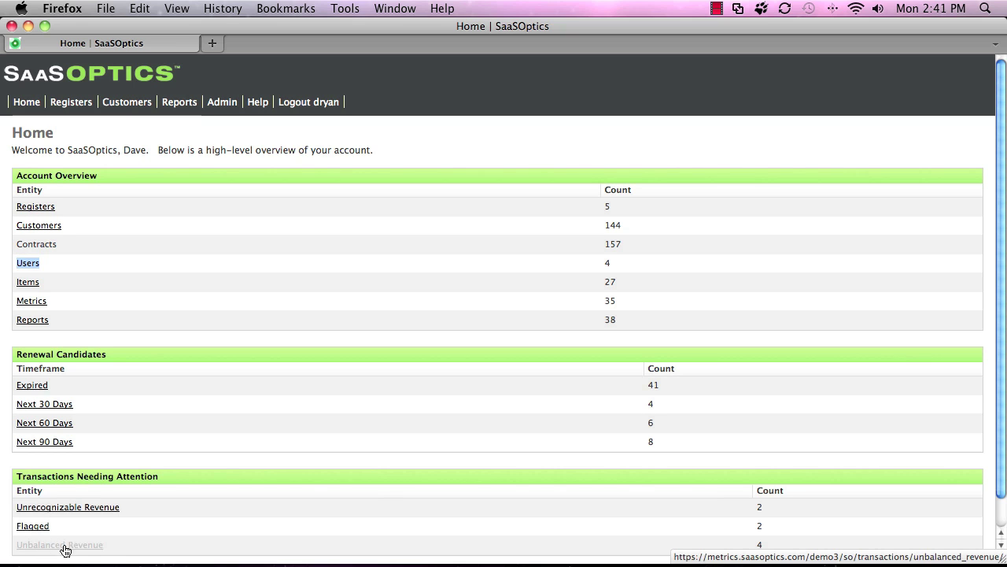
scroll(101, 545, "down", 2)
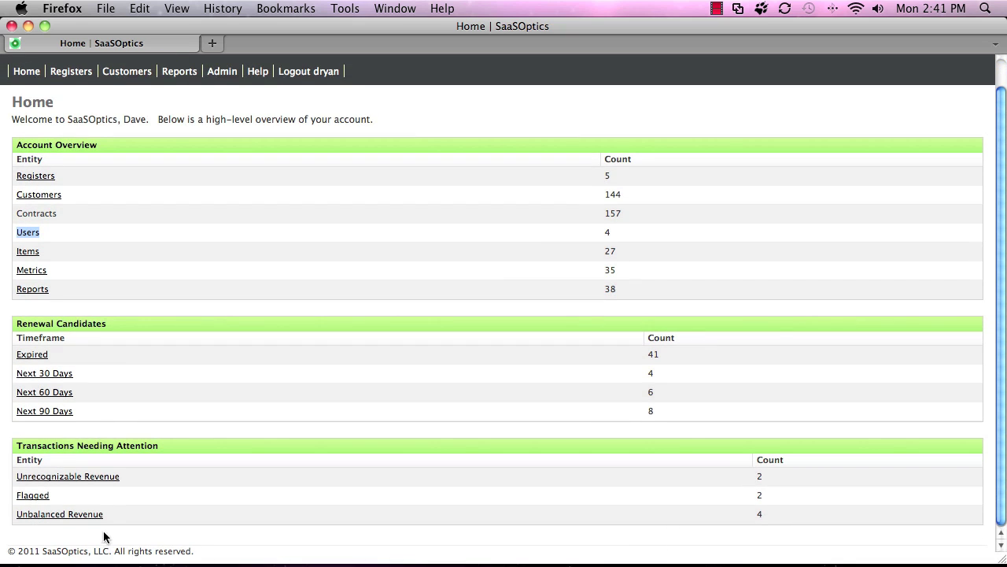
left_click_drag(21, 446, 155, 450)
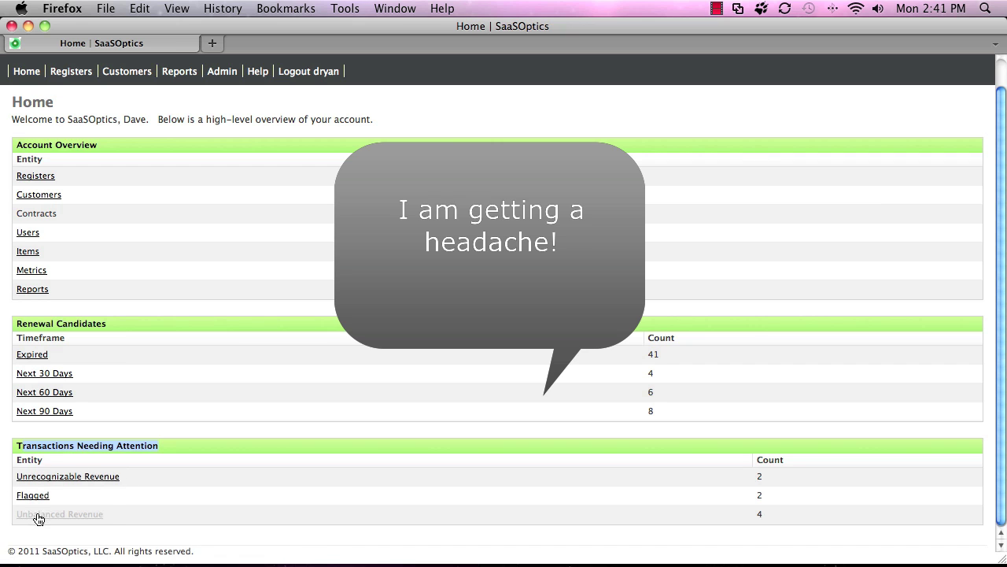
left_click(154, 482)
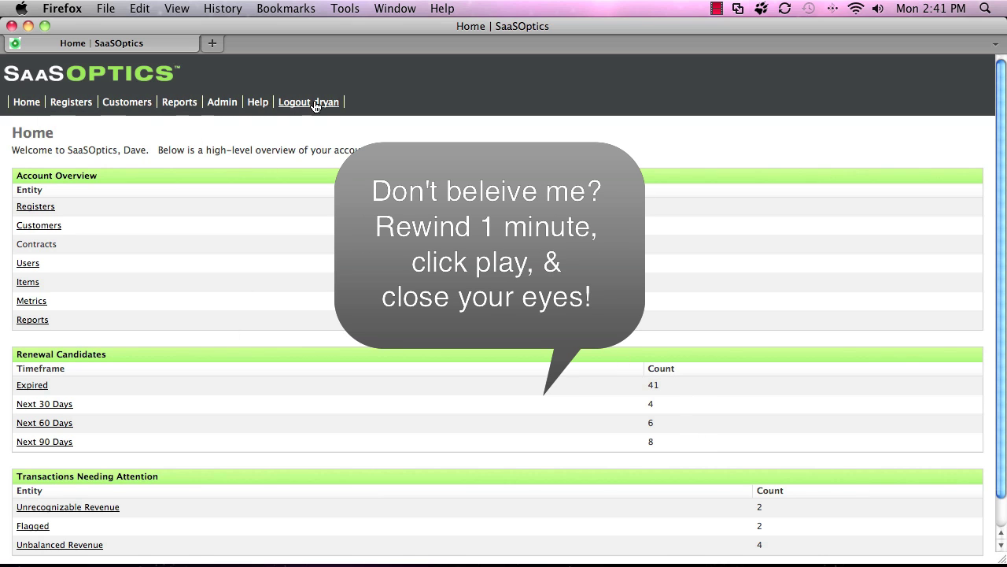
Open the Momentum MRR Summary only report and examine its Jan 11 column and New Accounts row.
left_click(184, 106)
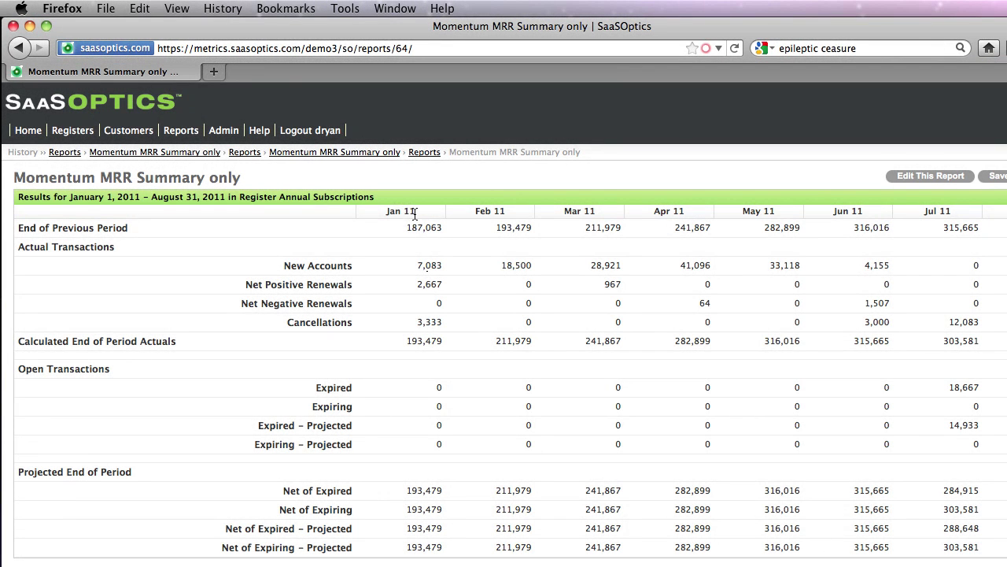
left_click_drag(414, 211, 389, 214)
left_click(343, 265)
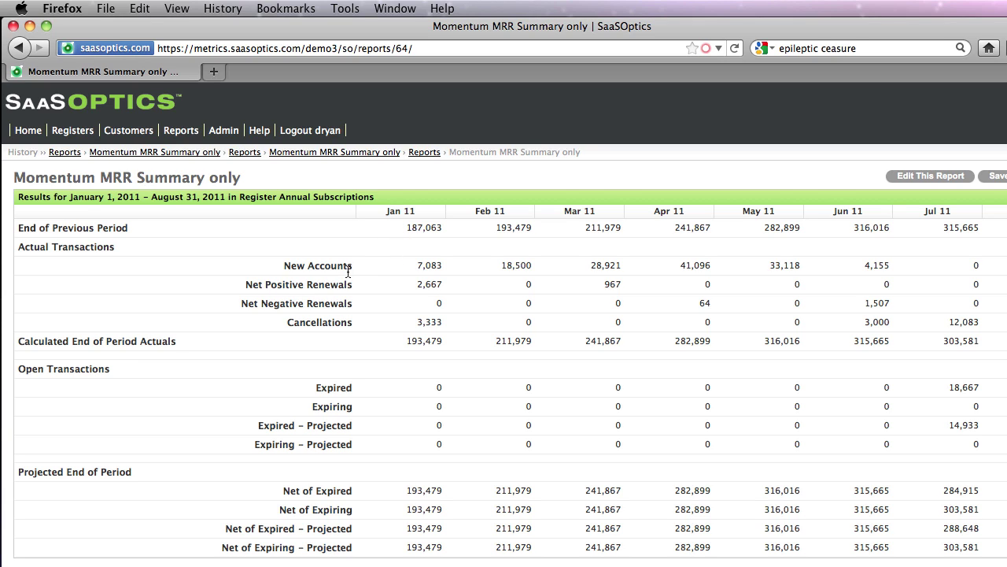